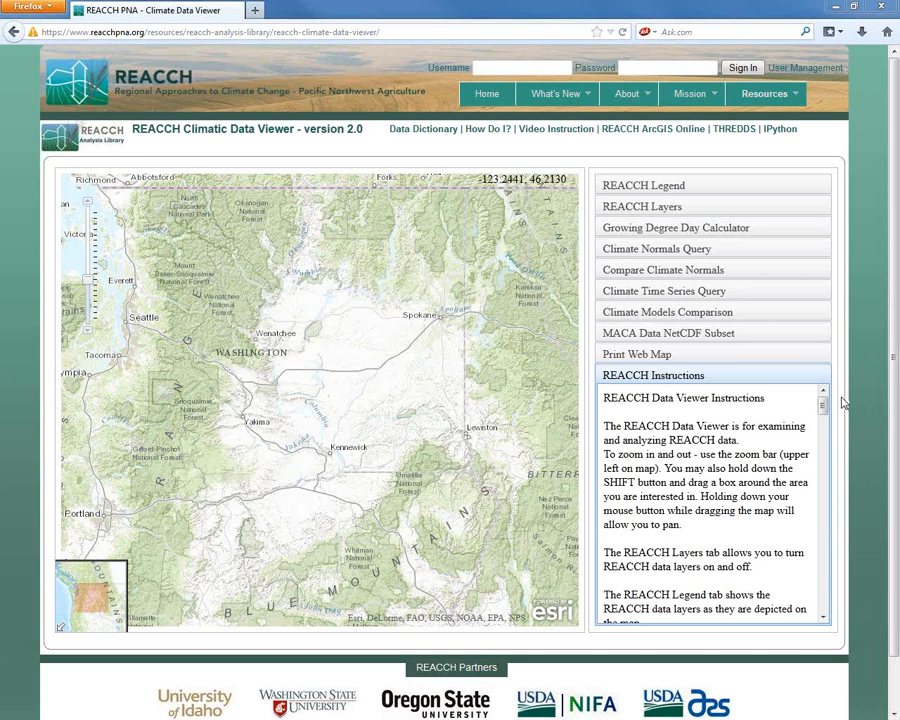
- Set up a climate time series query with model CanESM2, scenario RCP8.5 and variable Maximum Near-Surface Air Temperature
{"action": "left_click", "coordinate": [715, 292]}
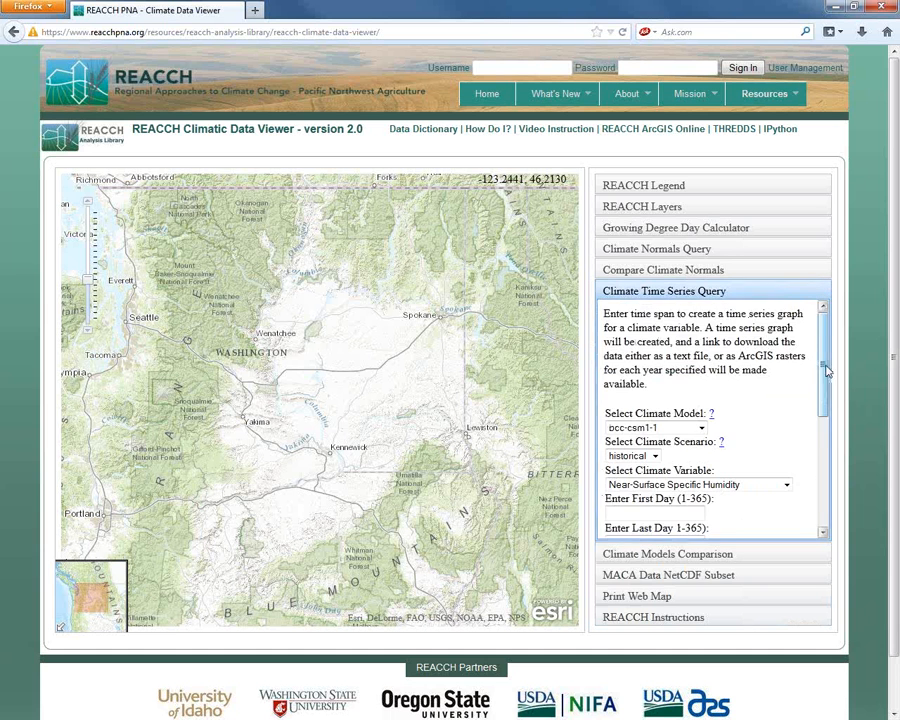
{"action": "scroll", "coordinate": [768, 393], "scroll_direction": "down", "scroll_amount": 2}
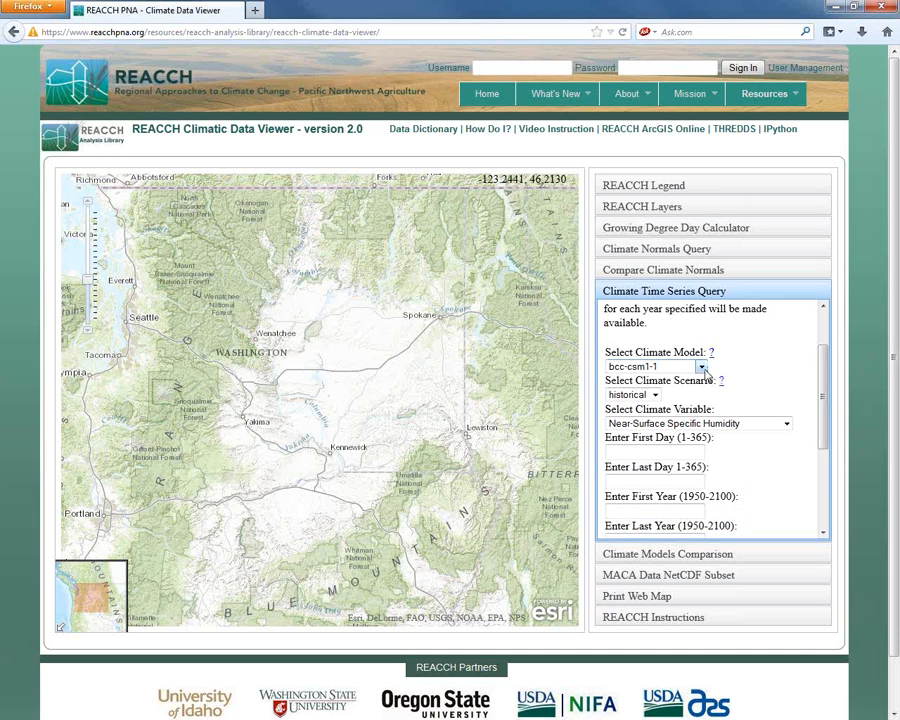
{"action": "left_click", "coordinate": [702, 367]}
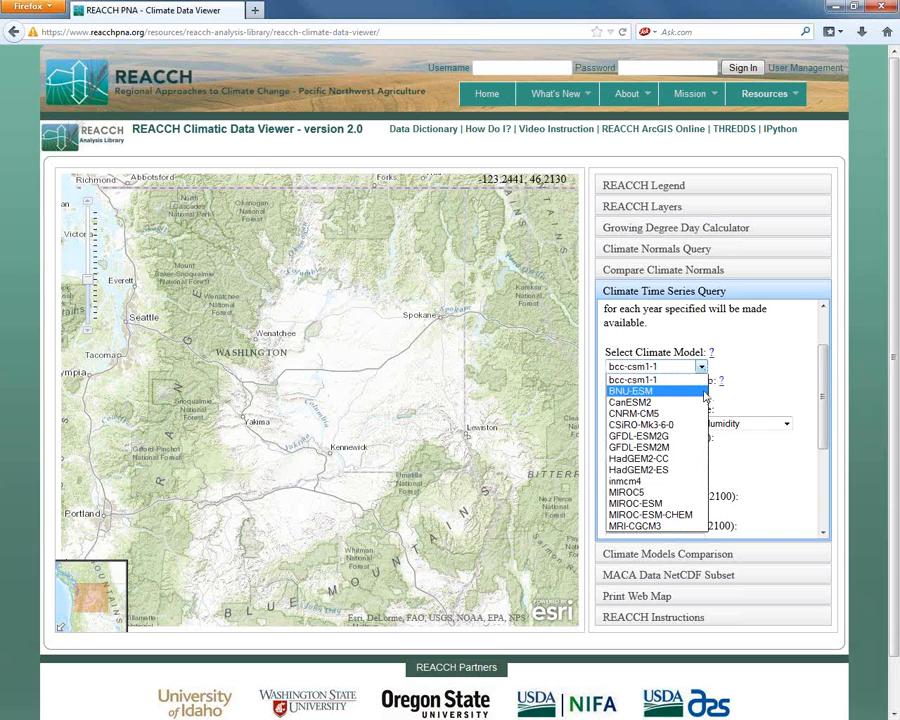
{"action": "left_click", "coordinate": [655, 402]}
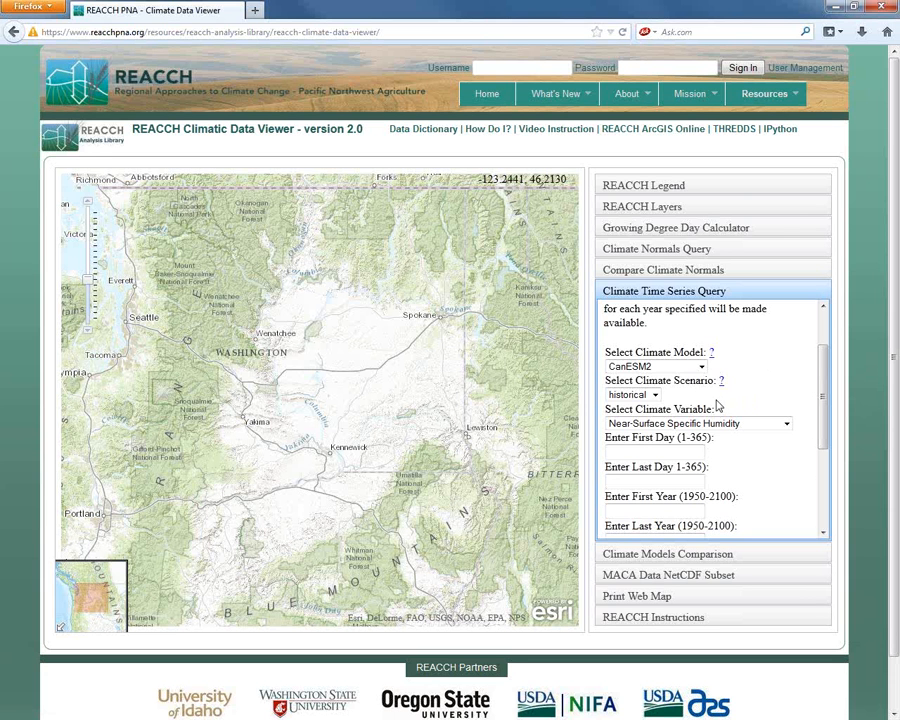
{"action": "left_click", "coordinate": [656, 396]}
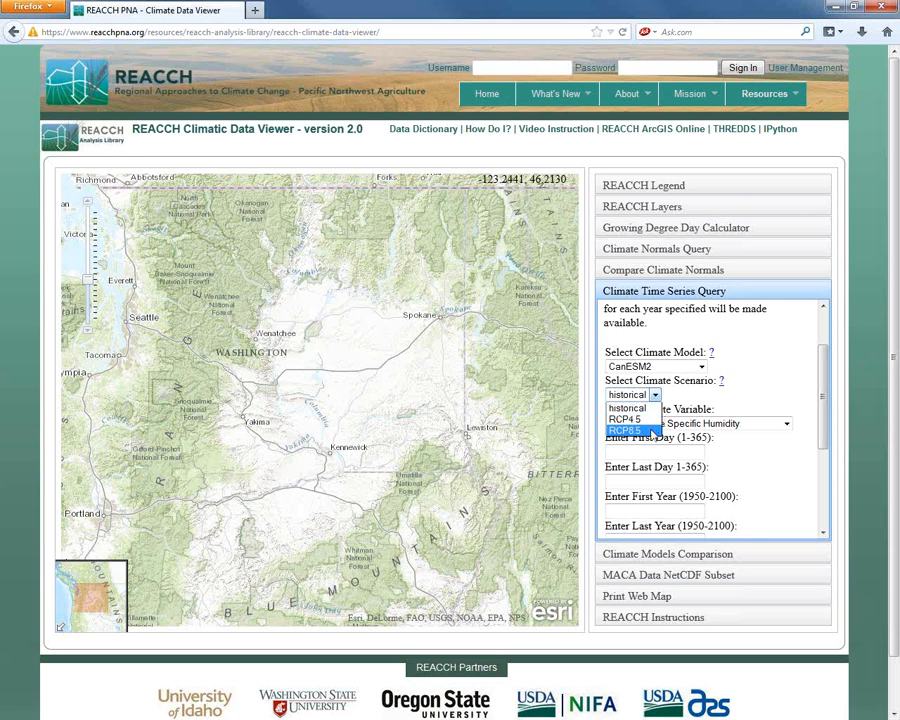
{"action": "left_click", "coordinate": [626, 430]}
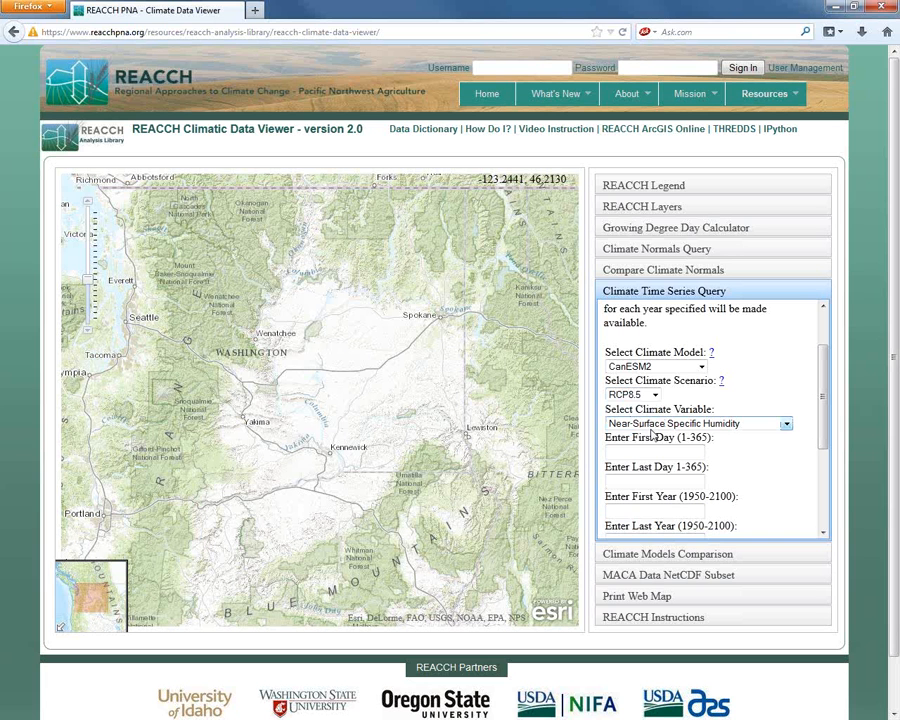
{"action": "left_click", "coordinate": [720, 424]}
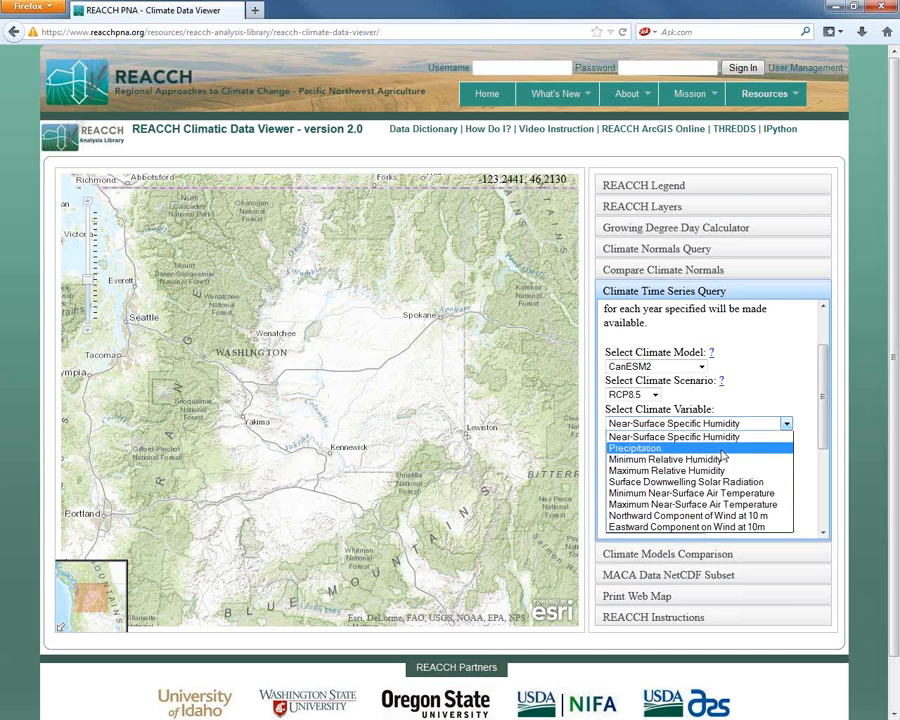
{"action": "left_click", "coordinate": [715, 508]}
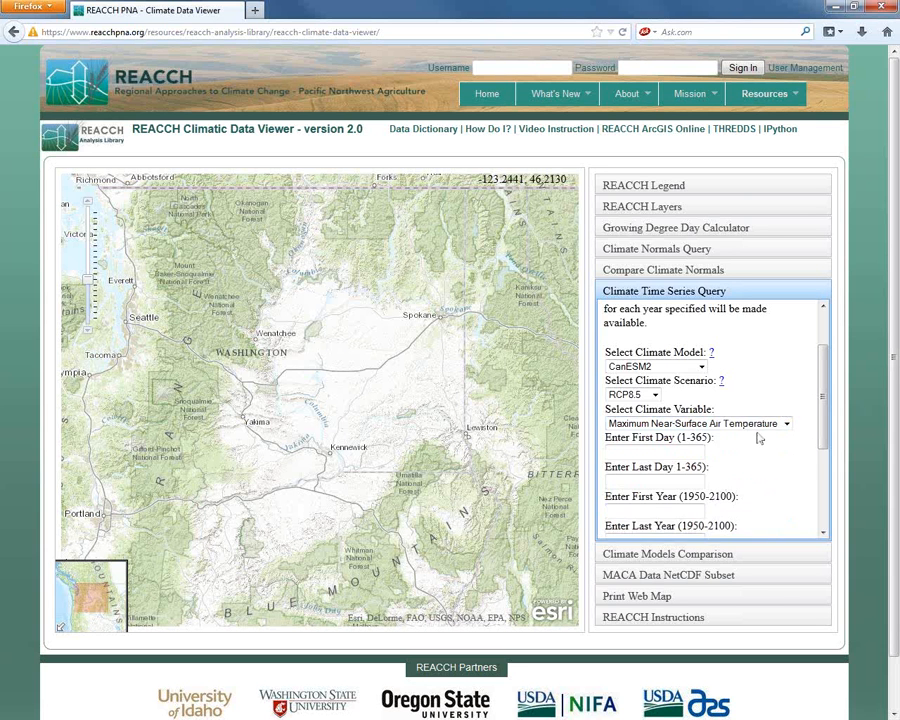
- Set the time series query's span to days 1 to 30 and years 2014 to 2034
{"action": "scroll", "coordinate": [758, 437], "scroll_direction": "down", "scroll_amount": 1}
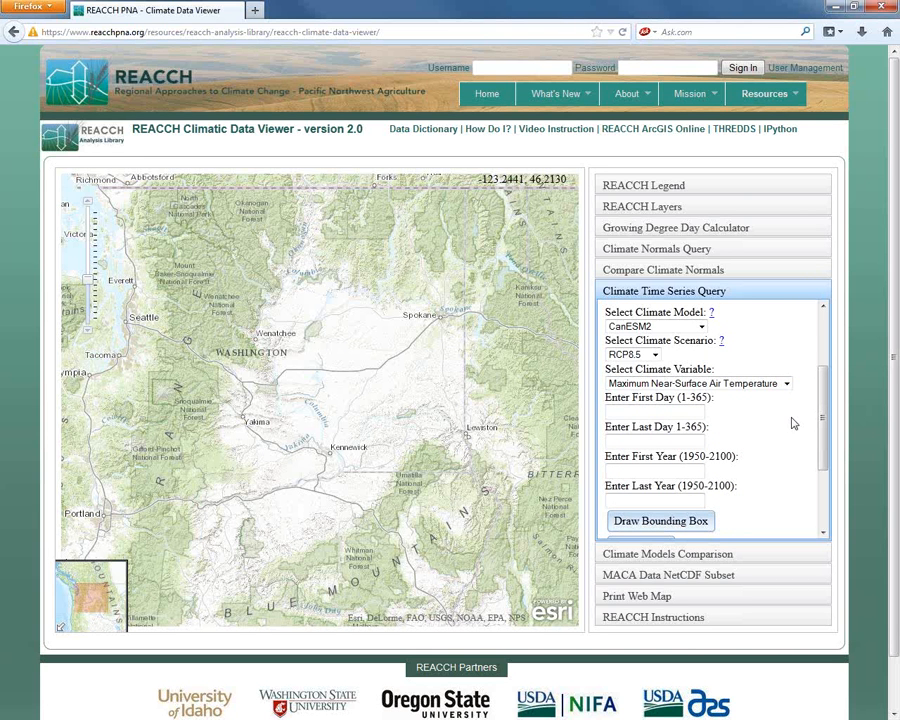
{"action": "type", "text": "1"}
{"action": "left_click", "coordinate": [645, 441]}
{"action": "type", "text": "30"}
{"action": "left_click", "coordinate": [667, 472]}
{"action": "type", "text": "2014"}
{"action": "scroll", "coordinate": [672, 452], "scroll_direction": "down", "scroll_amount": 1}
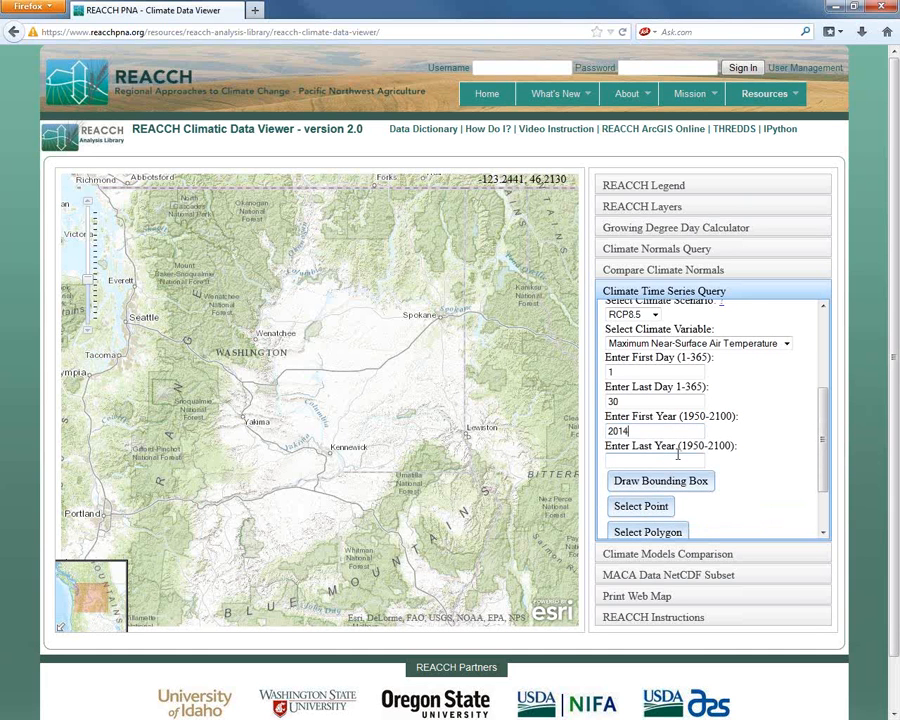
{"action": "left_click", "coordinate": [678, 454]}
{"action": "type", "text": "2034"}
{"action": "scroll", "coordinate": [823, 443], "scroll_direction": "down", "scroll_amount": 1}
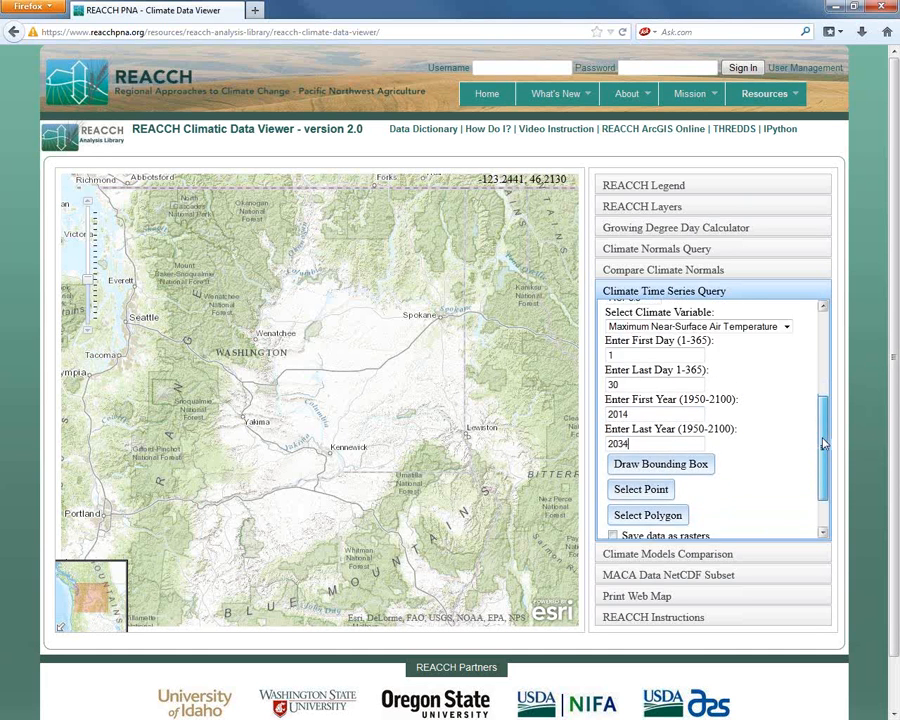
{"action": "scroll", "coordinate": [823, 443], "scroll_direction": "down", "scroll_amount": 1}
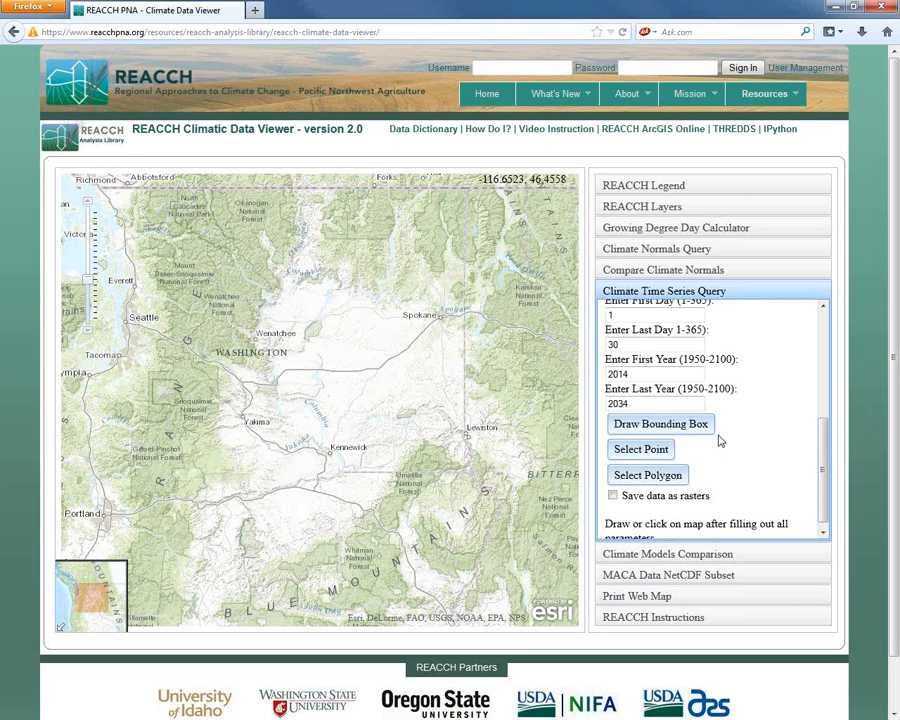
- Show the REACCH Census 2010 - Washington Counties layer across the whole state on the map
{"action": "left_click", "coordinate": [677, 206]}
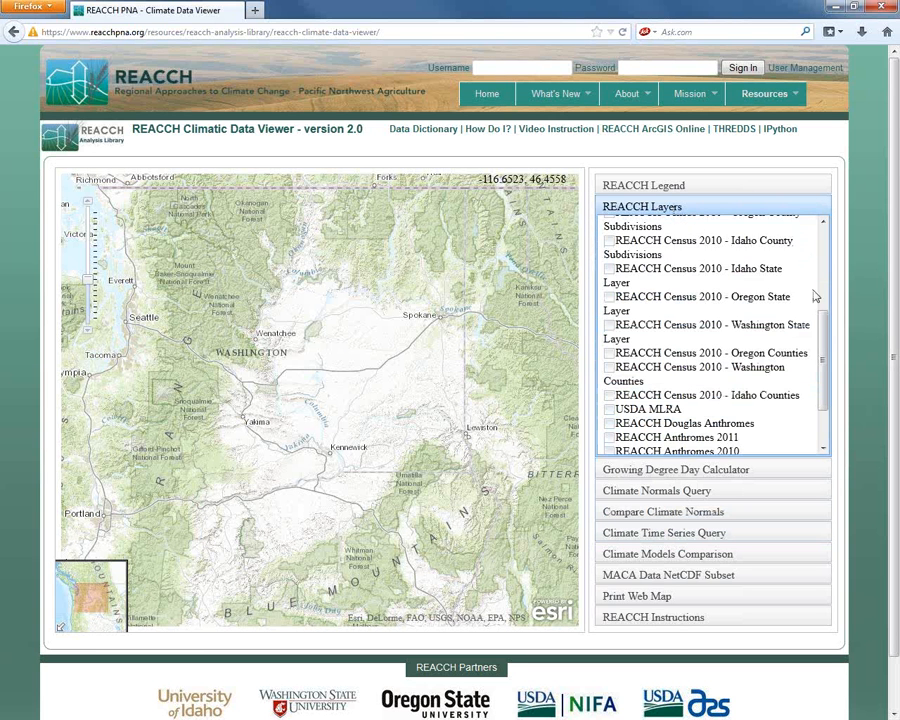
{"action": "scroll", "coordinate": [818, 280], "scroll_direction": "up", "scroll_amount": 5}
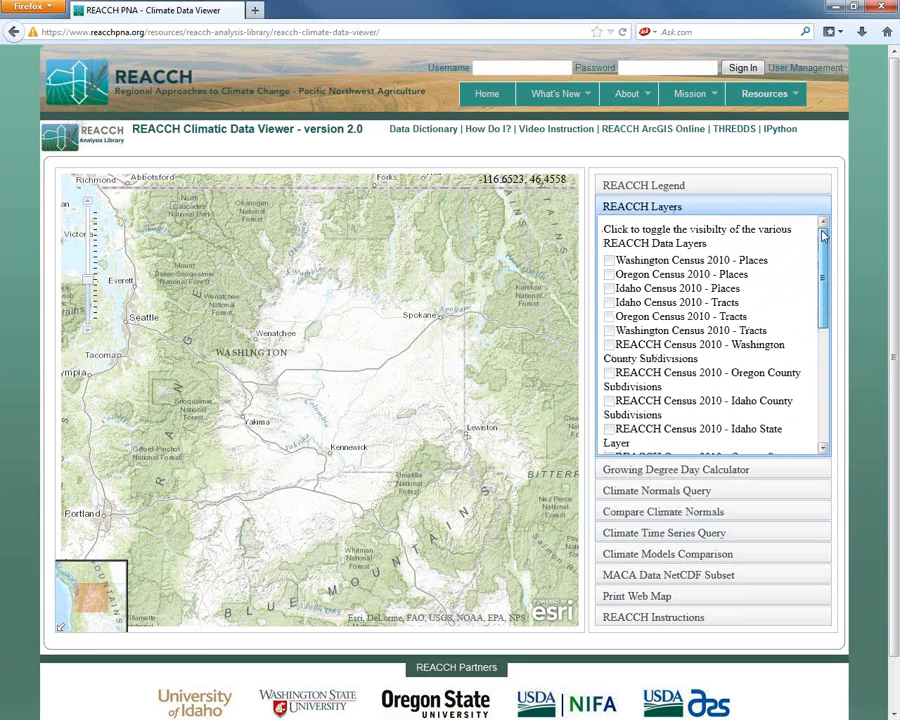
{"action": "scroll", "coordinate": [821, 290], "scroll_direction": "down", "scroll_amount": 2}
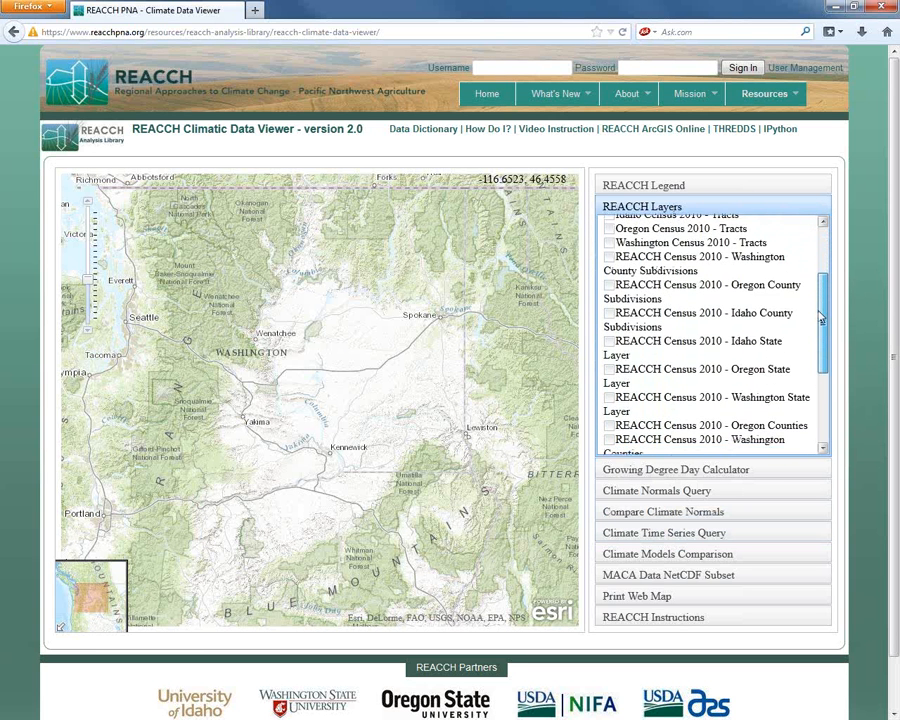
{"action": "left_click_drag", "start_coordinate": [820, 318], "coordinate": [825, 363]}
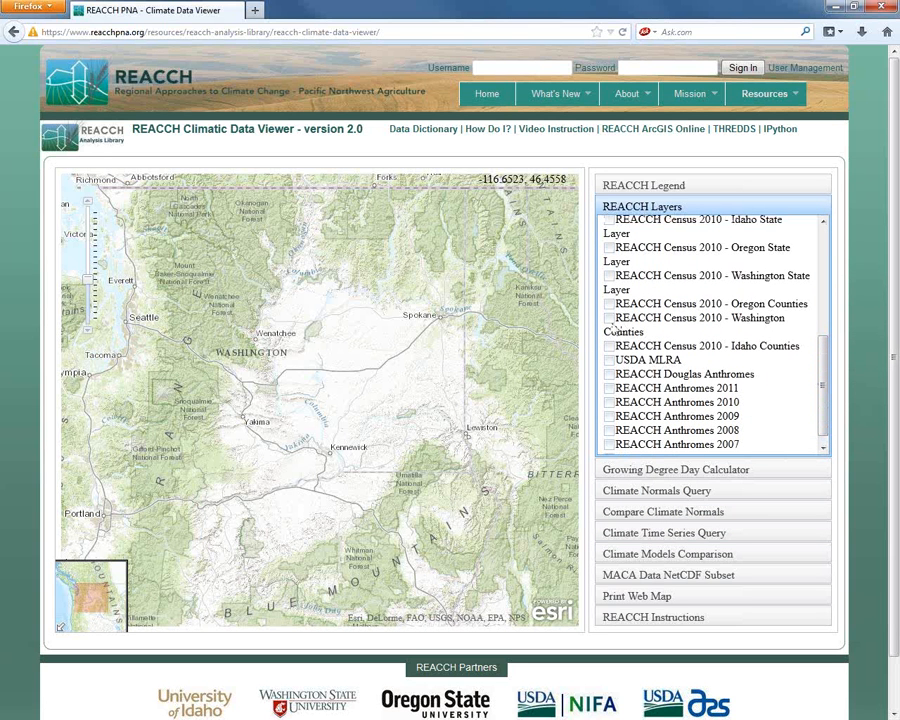
{"action": "left_click", "coordinate": [609, 320]}
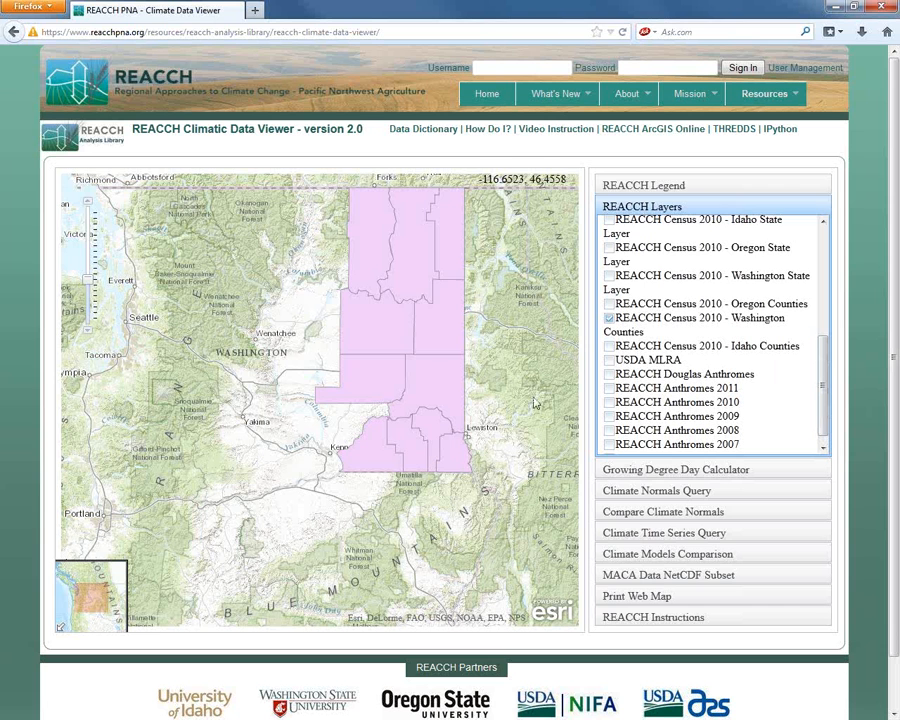
{"action": "scroll", "coordinate": [489, 399], "scroll_direction": "down", "scroll_amount": 1}
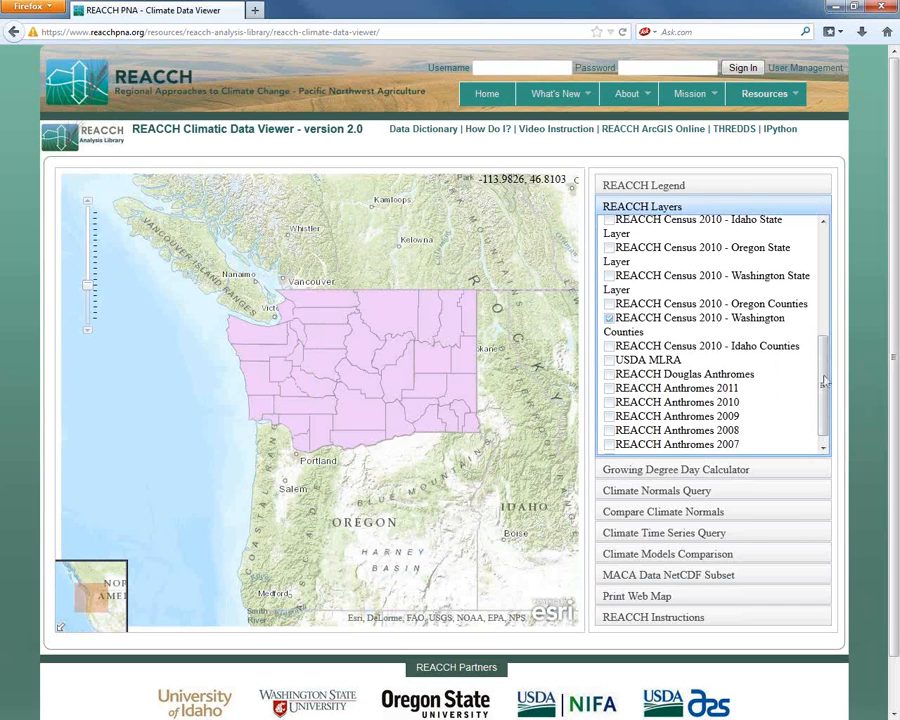
- Run the time series query by polygon for the county on Washington's eastern border south of Spokane, and return from the graph to the map
{"action": "left_click", "coordinate": [708, 535]}
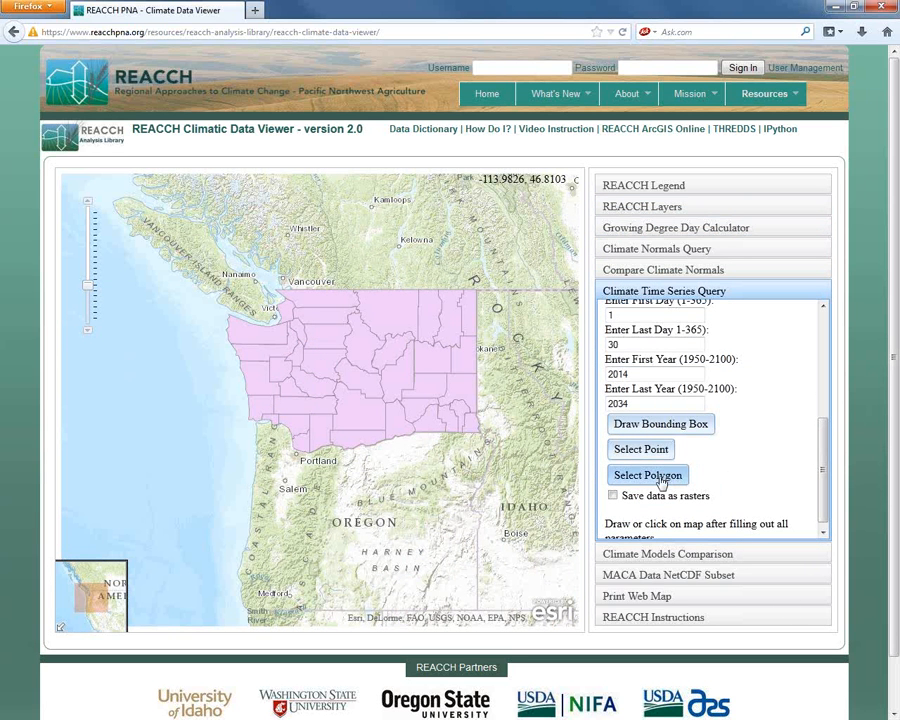
{"action": "left_click", "coordinate": [468, 390]}
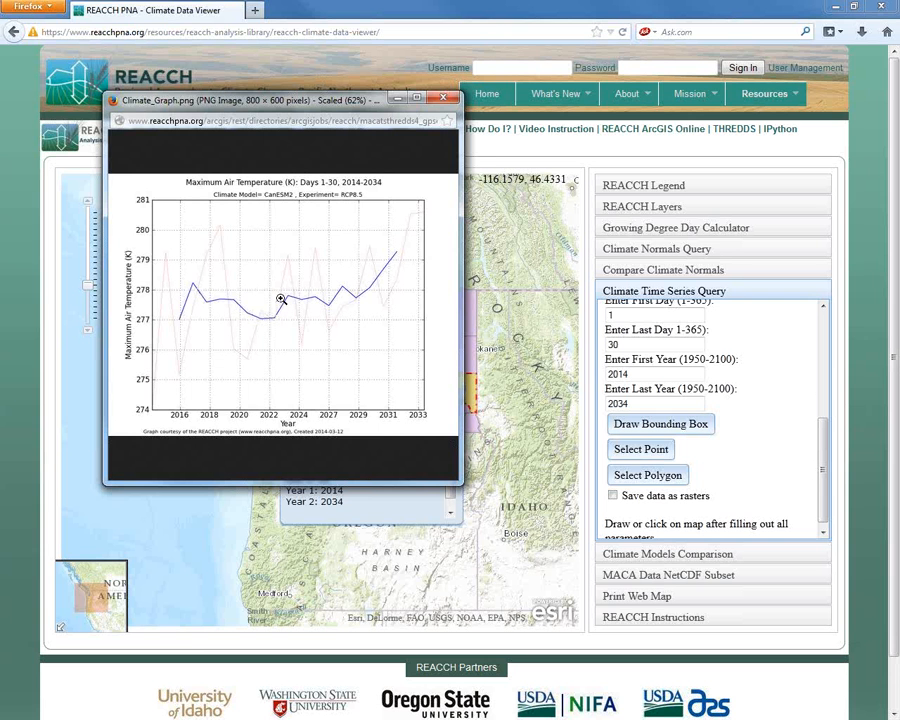
{"action": "left_click", "coordinate": [437, 513]}
- Download the query data from the map results and open the downloaded archive myzipfile(14).zip
{"action": "left_click_drag", "start_coordinate": [450, 476], "coordinate": [450, 499]}
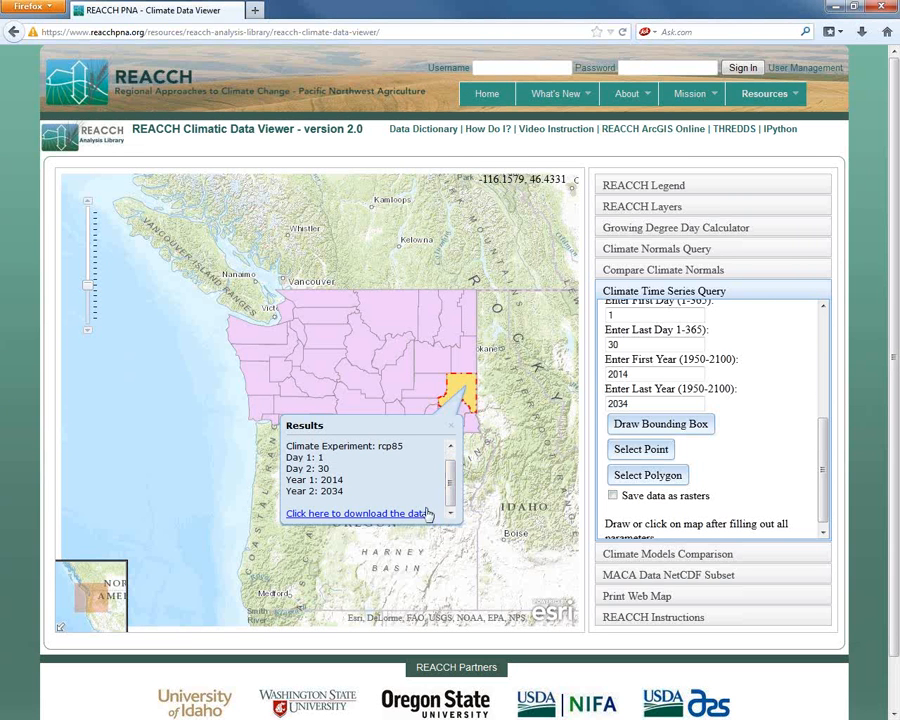
{"action": "left_click", "coordinate": [394, 513]}
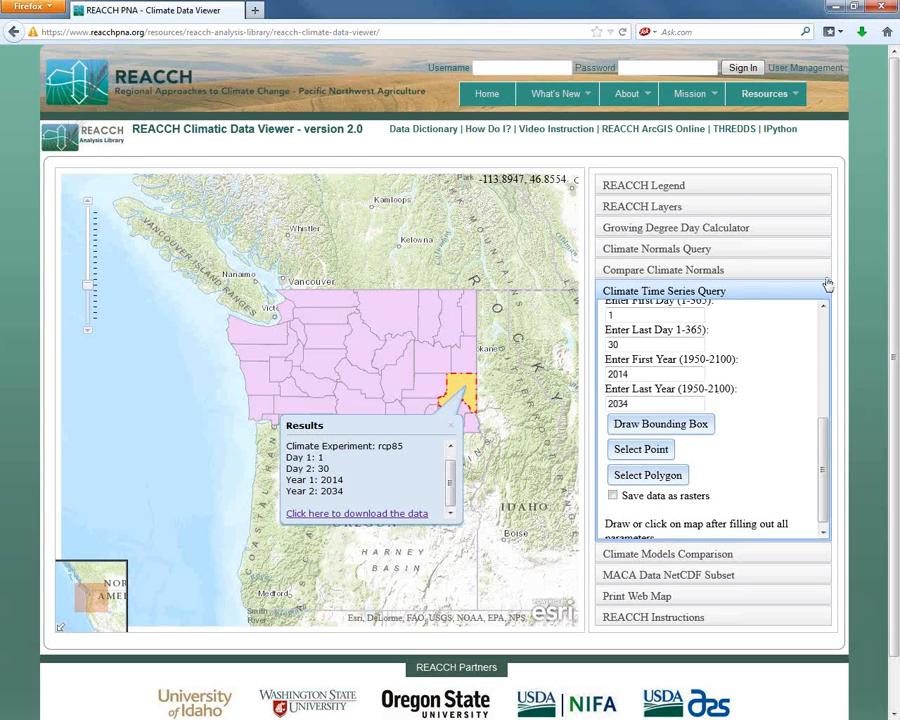
{"action": "left_click", "coordinate": [862, 32]}
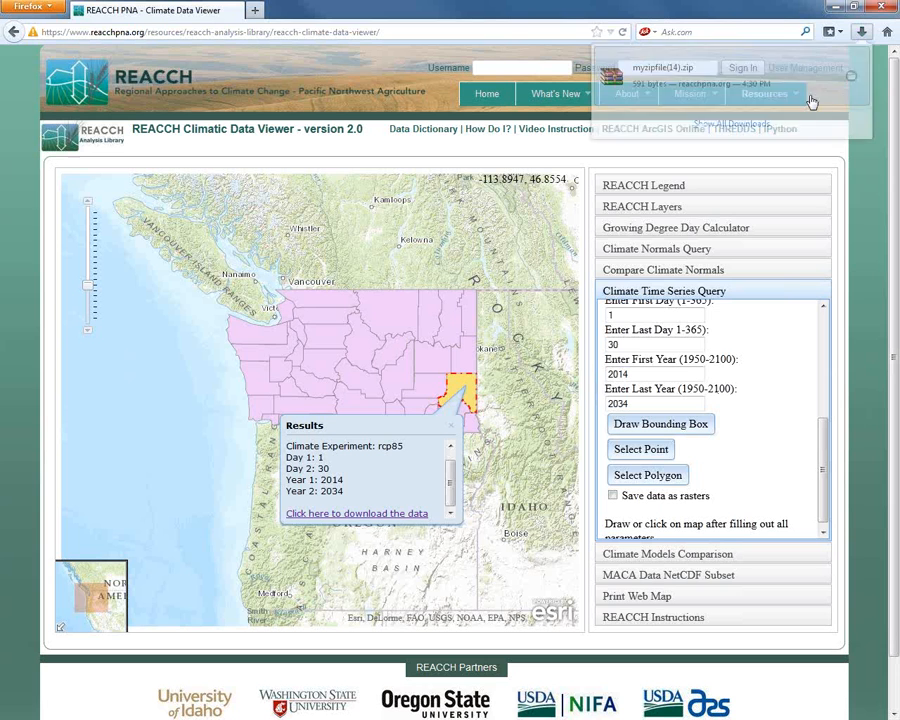
{"action": "left_click", "coordinate": [680, 112]}
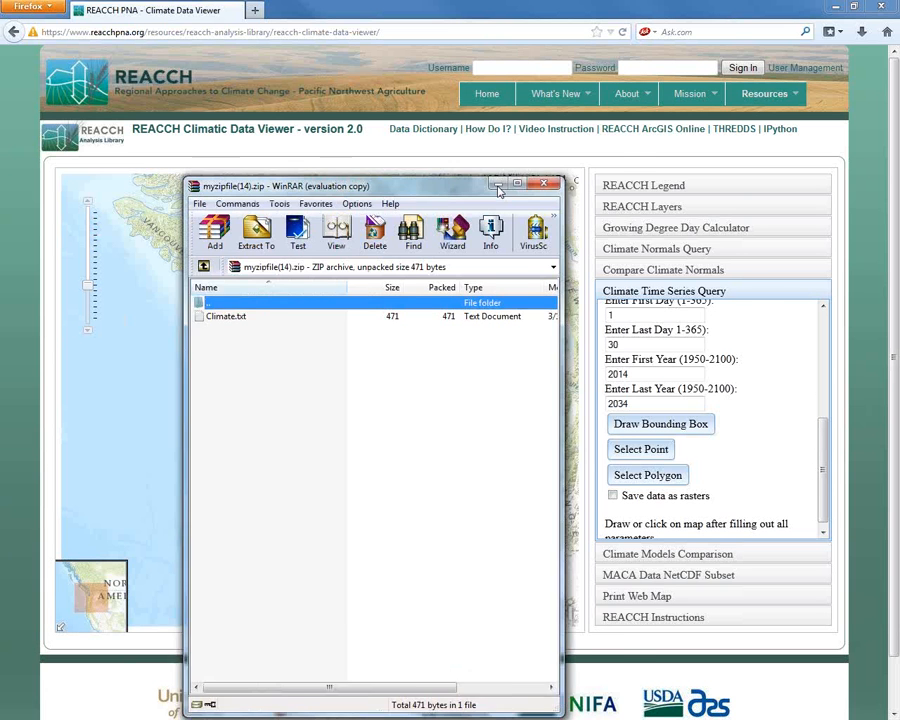
- View the contents of Climate.txt from the archive, and close both the text file and the archive
{"action": "left_click", "coordinate": [253, 289]}
{"action": "double_click", "coordinate": [253, 289]}
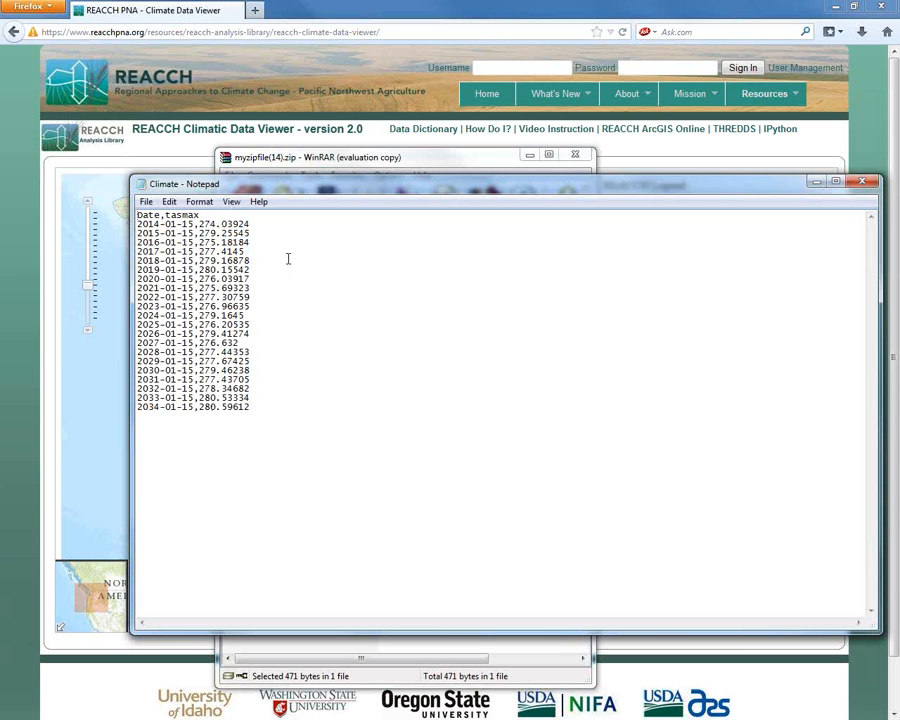
{"action": "left_click", "coordinate": [865, 186]}
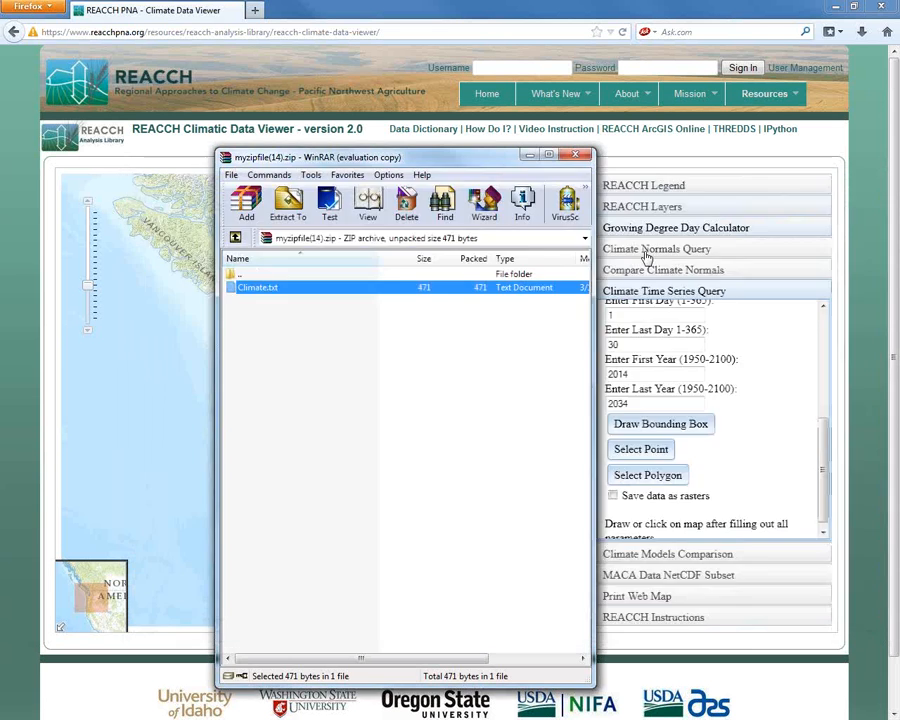
{"action": "left_click", "coordinate": [576, 156]}
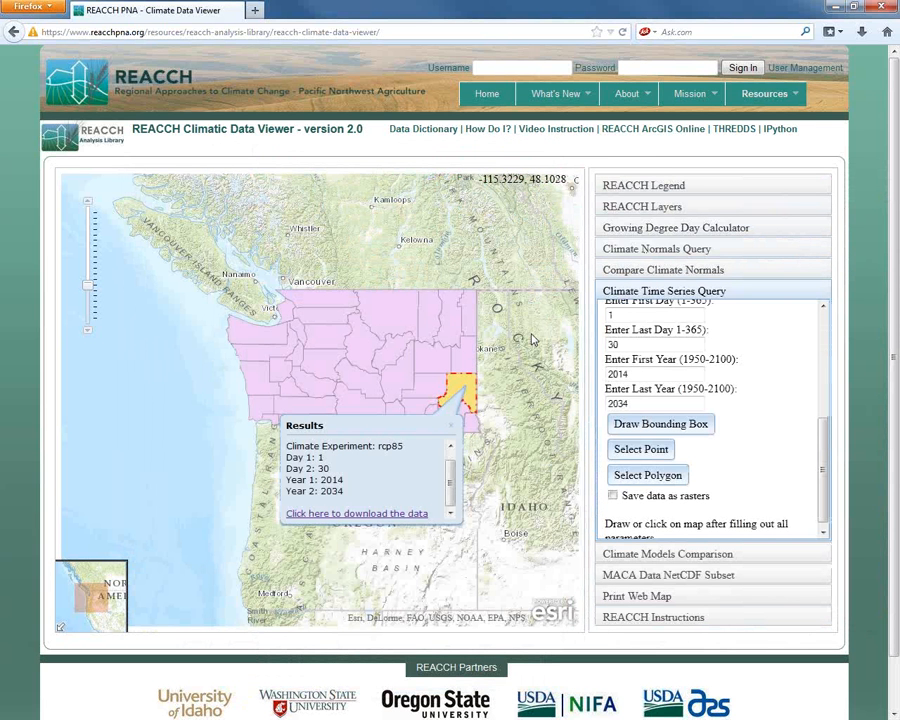